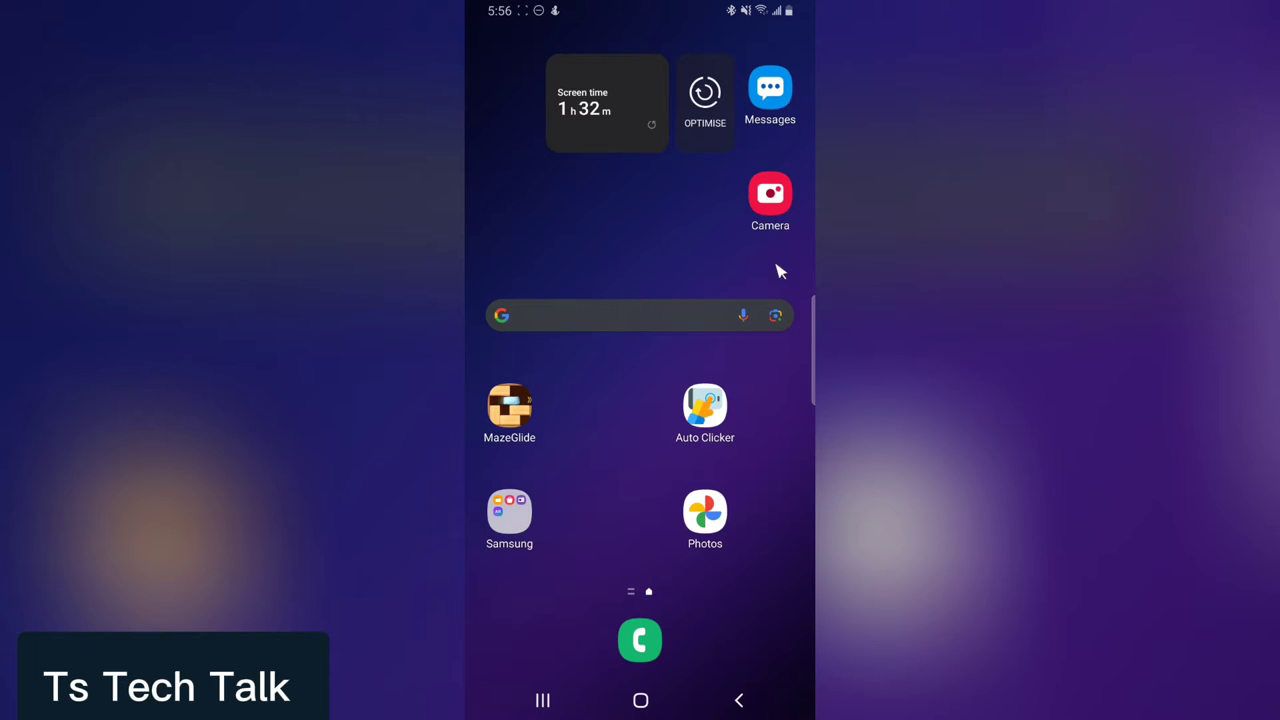
# Swipe up on the home screen to show the app drawer with Instagram, TikTok and Facebook.
pyautogui.moveTo(753, 437); pyautogui.dragTo(750, 200)
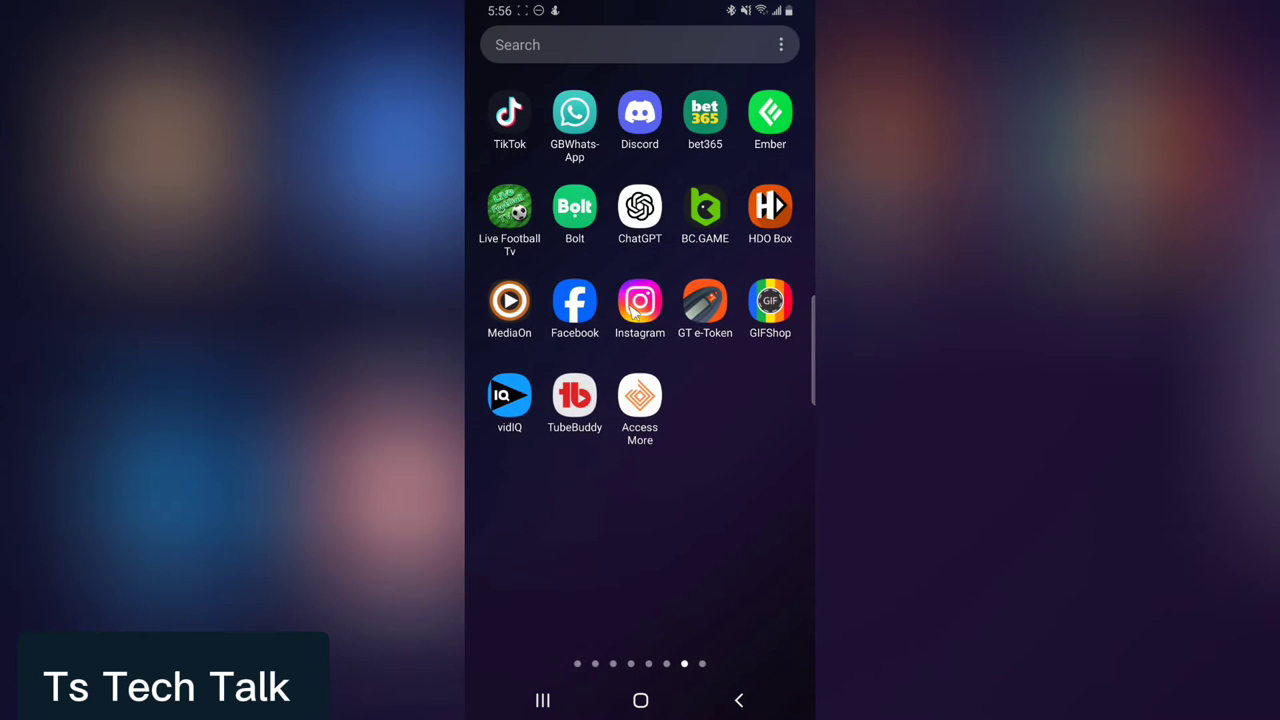
# Launch Instagram, go to your profile, and expand the note 'holding to some positive thoughts'.
pyautogui.click(641, 305)
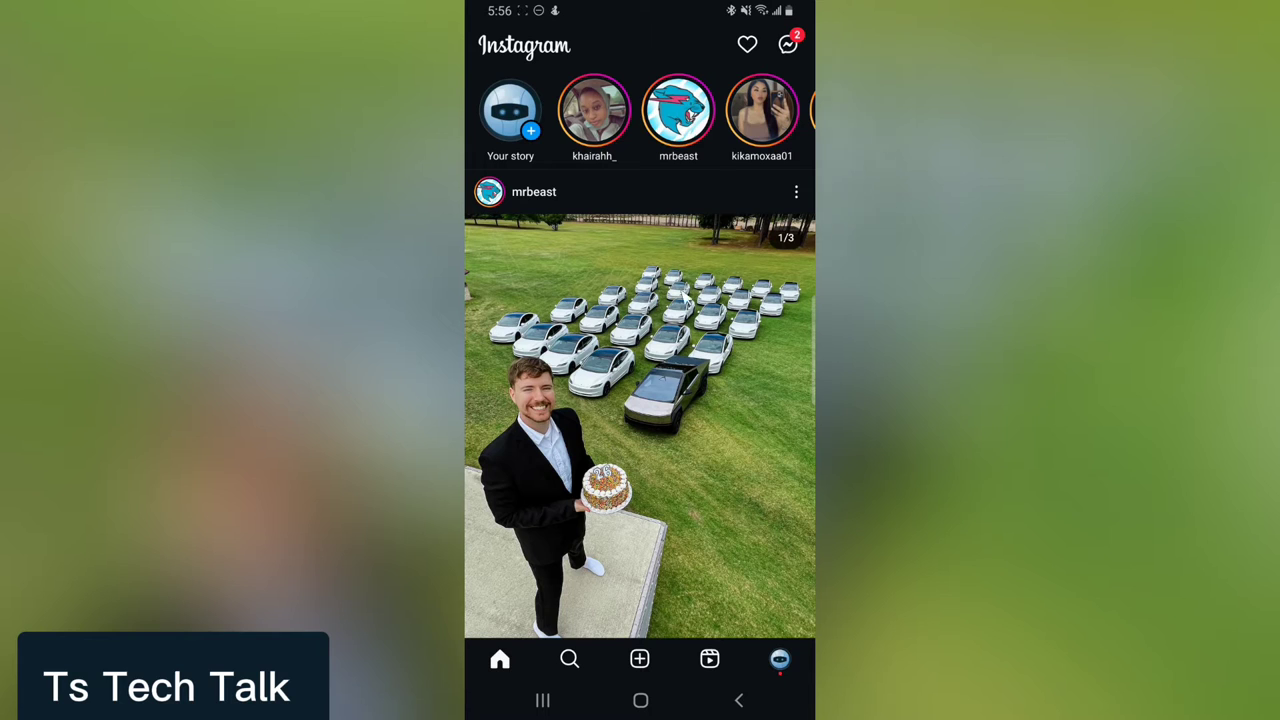
pyautogui.click(527, 130)
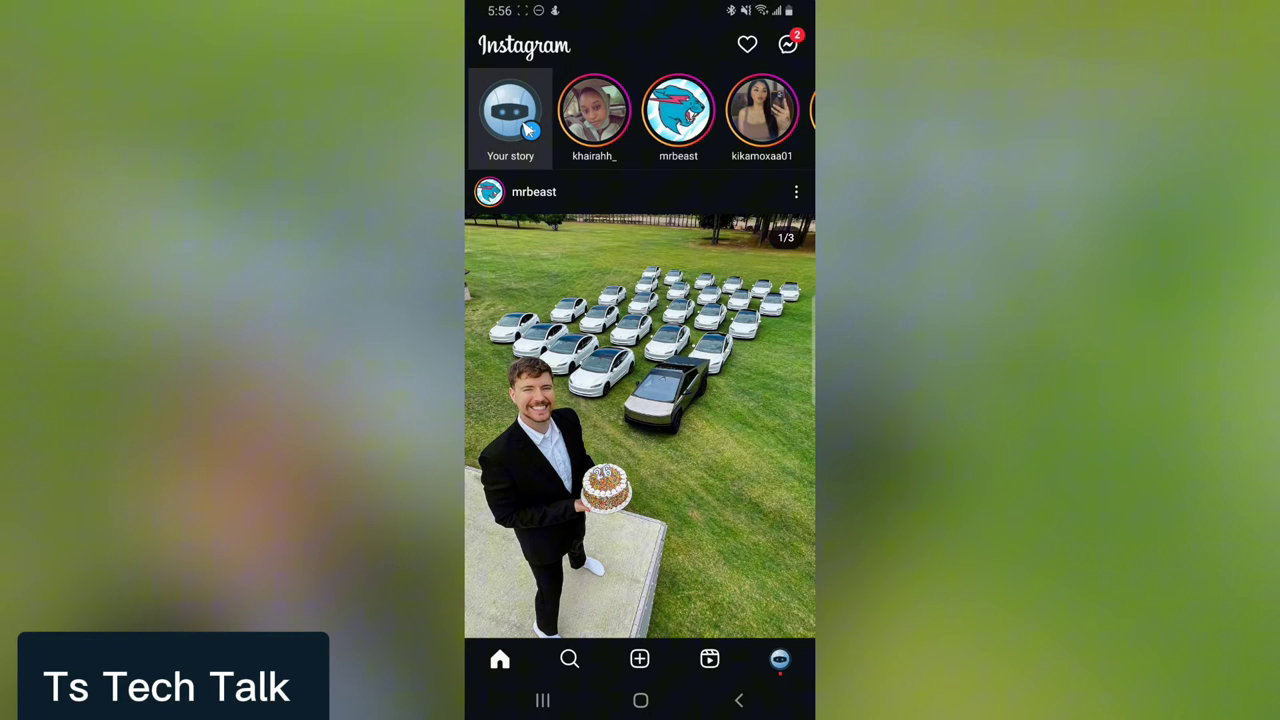
pyautogui.click(512, 116)
pyautogui.click(780, 662)
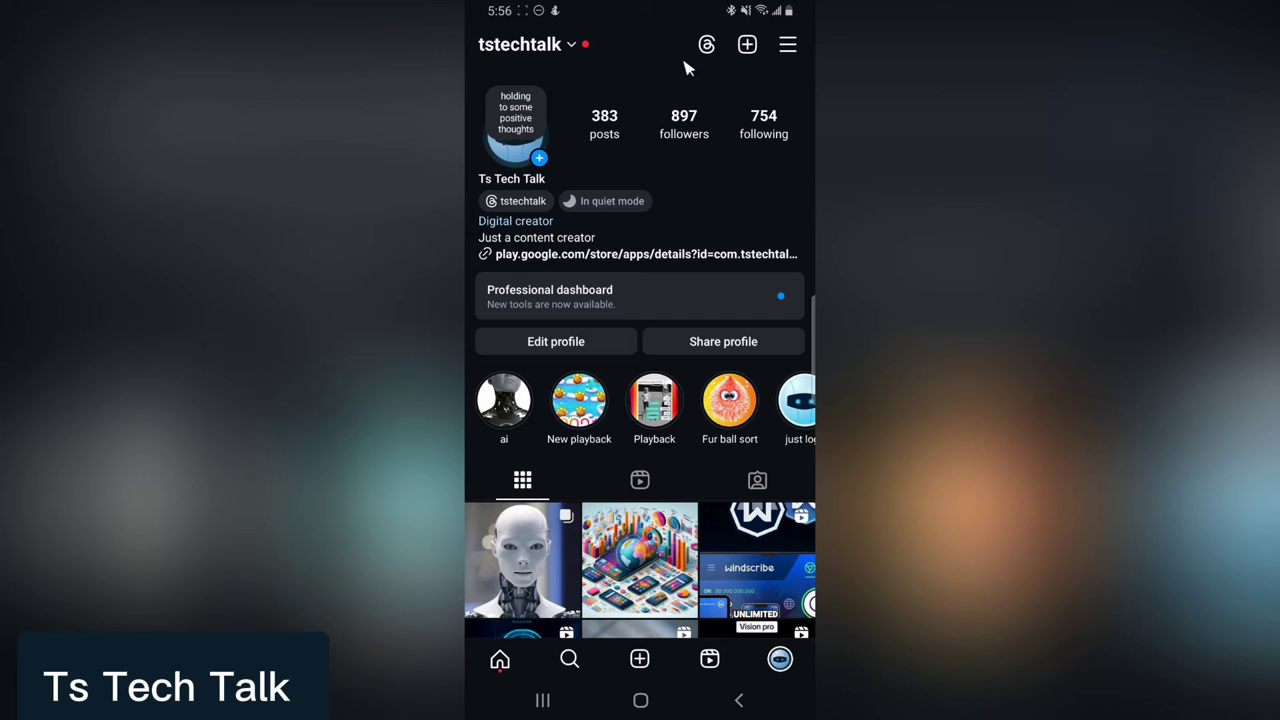
pyautogui.moveTo(544, 100)
pyautogui.mouseDown()
pyautogui.moveTo(512, 148)
pyautogui.moveTo(546, 108)
pyautogui.mouseUp()
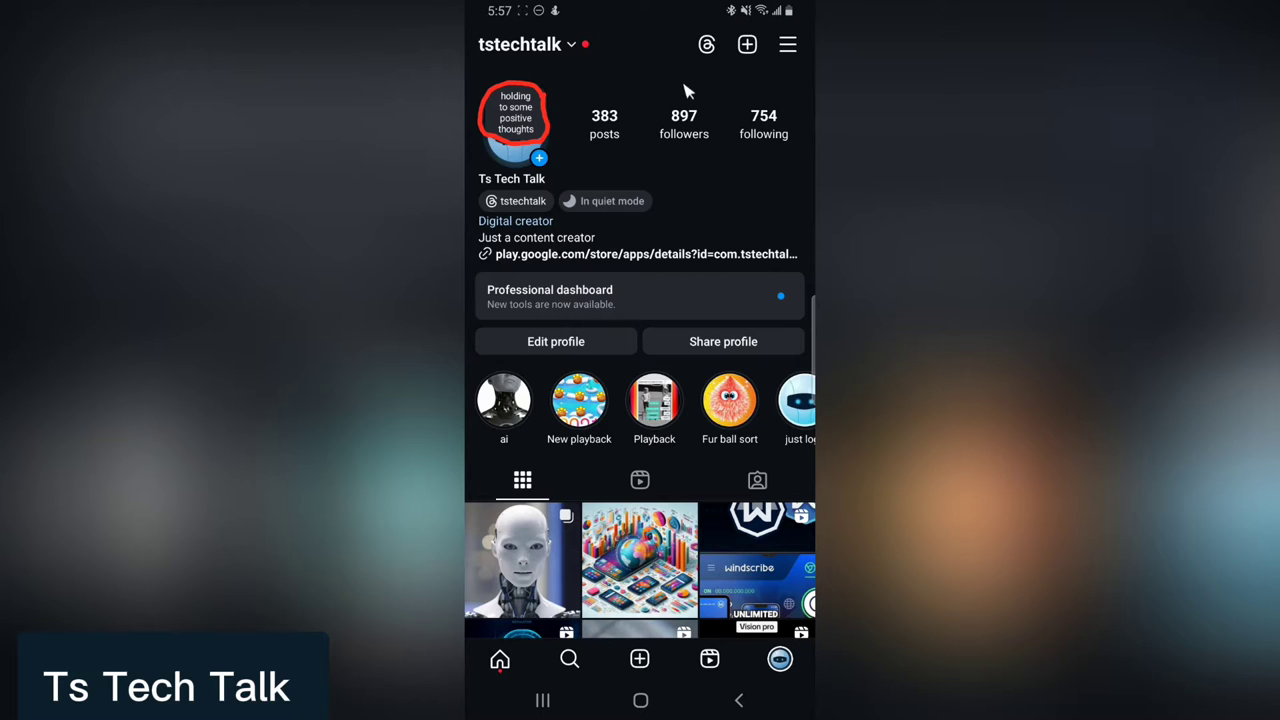
# Open the current note's details to see the follower who liked it.
pyautogui.click(520, 114)
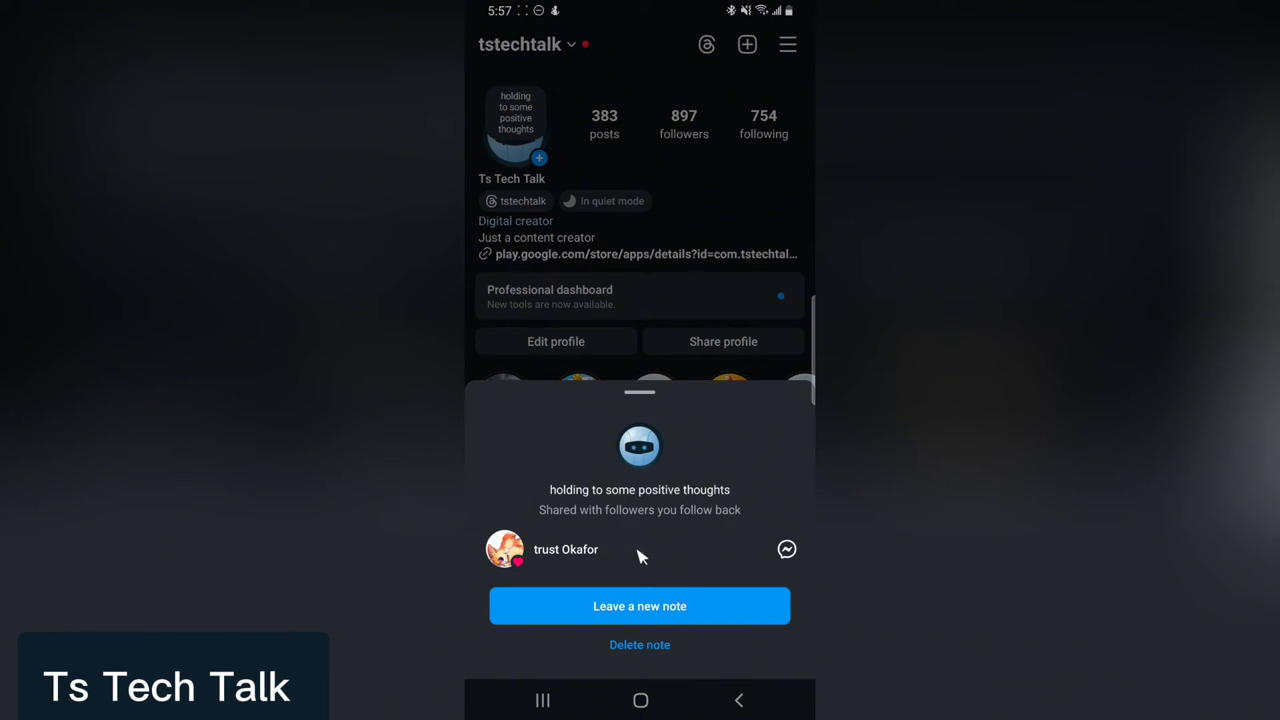
pyautogui.moveTo(640, 557)
pyautogui.mouseDown()
pyautogui.moveTo(535, 578)
pyautogui.moveTo(640, 566)
pyautogui.mouseUp()
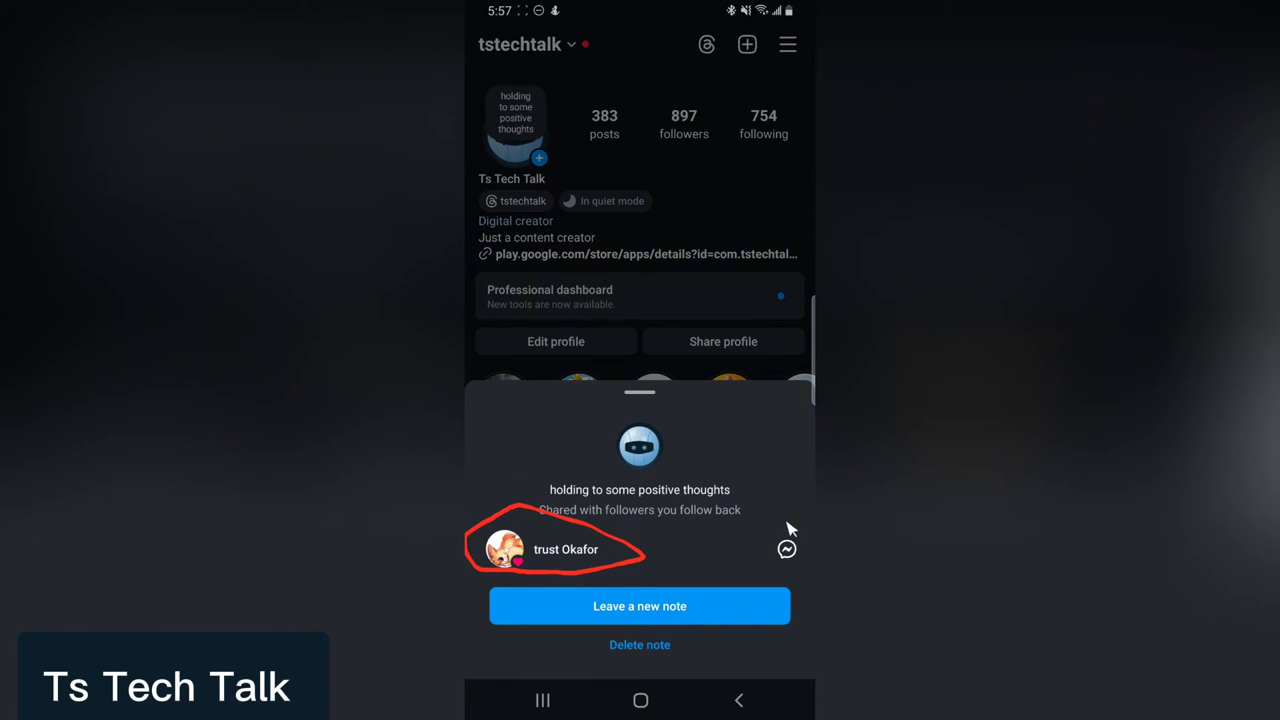
pyautogui.moveTo(770, 523)
pyautogui.mouseDown()
pyautogui.moveTo(749, 566)
pyautogui.moveTo(788, 584)
pyautogui.moveTo(808, 554)
pyautogui.moveTo(780, 523)
pyautogui.moveTo(766, 532)
pyautogui.mouseUp()
pyautogui.press('Escape')
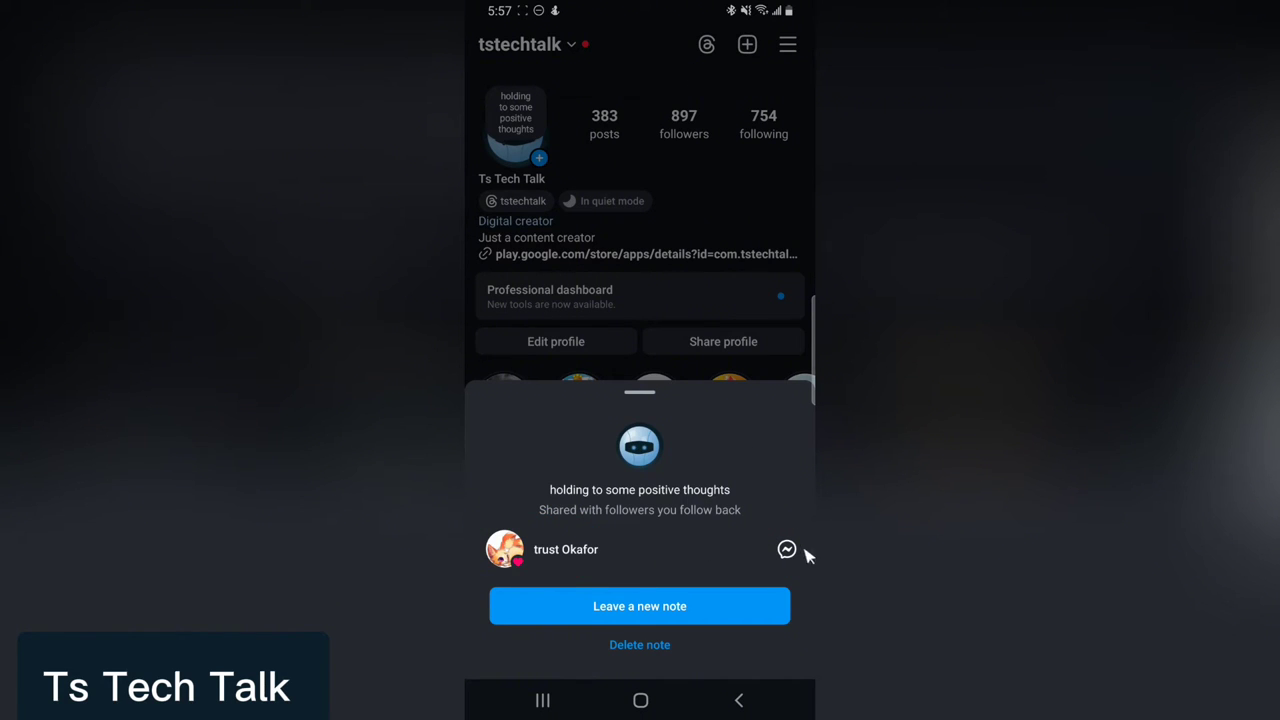
# Open the chat with the note's replier, then go back to the profile.
pyautogui.click(787, 551)
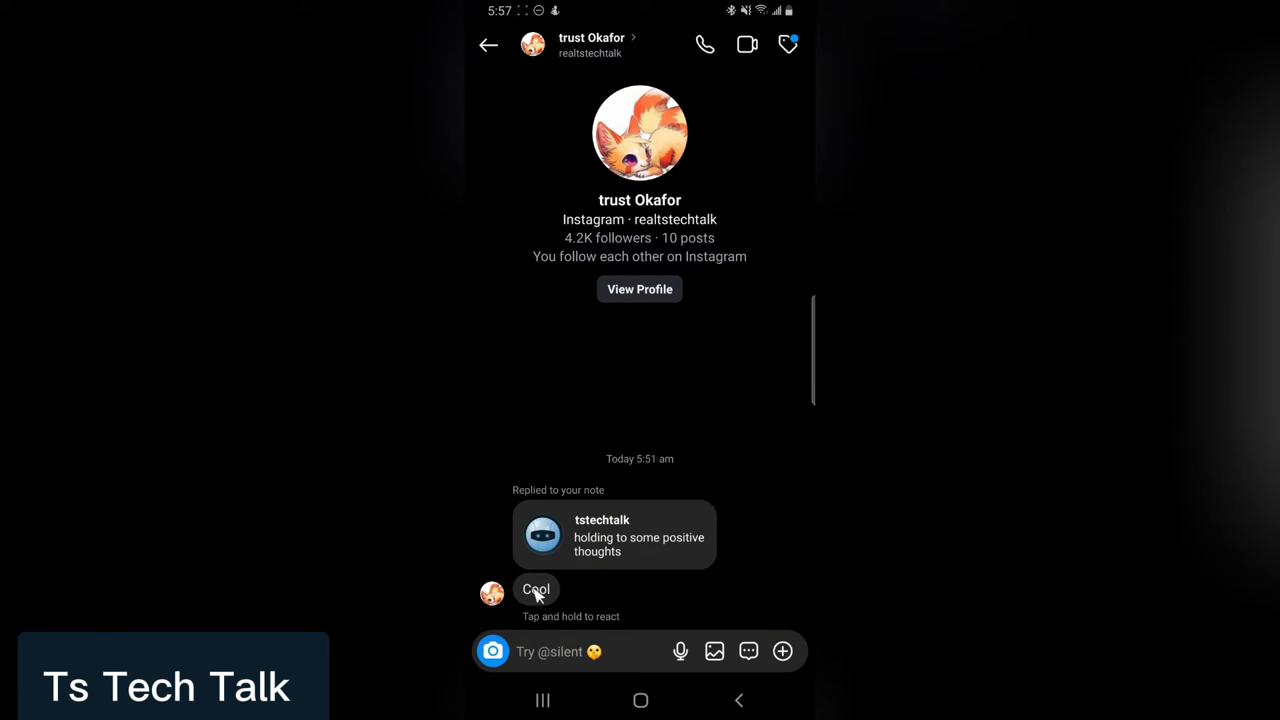
pyautogui.click(488, 44)
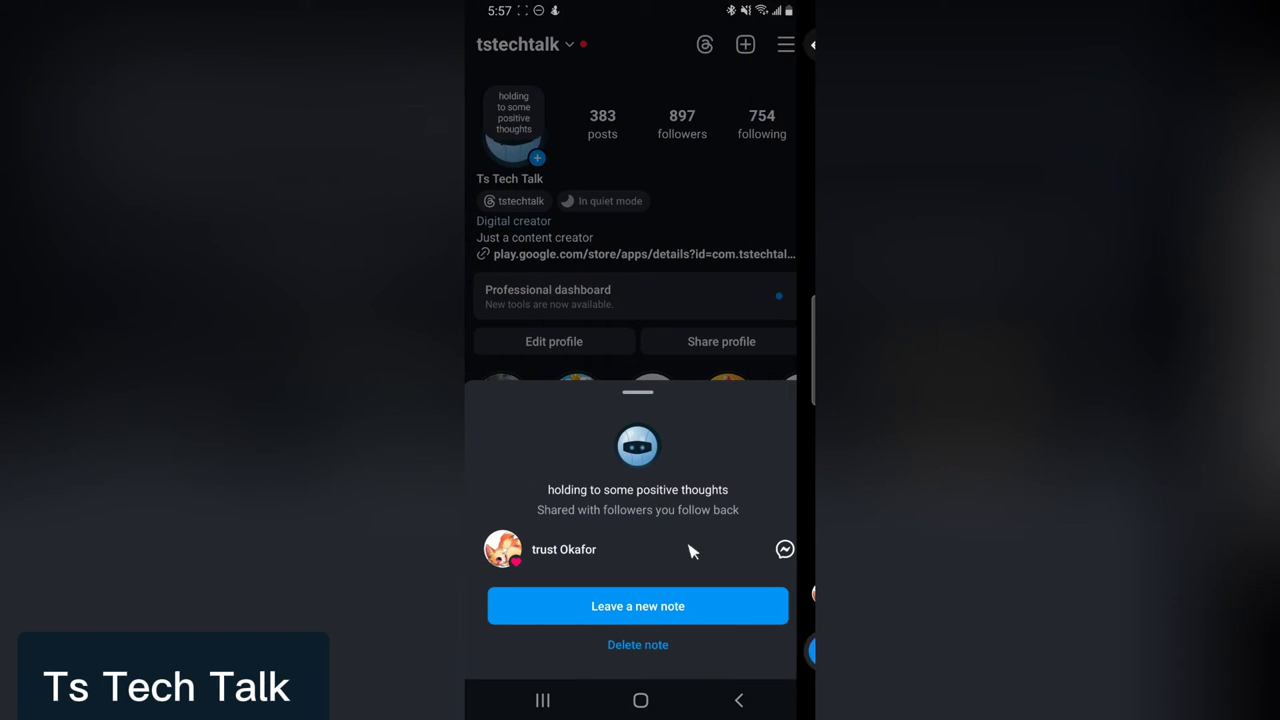
# Dismiss the note details and reopen the empty note editor from the Note... bubble.
pyautogui.rightClick(812, 486)
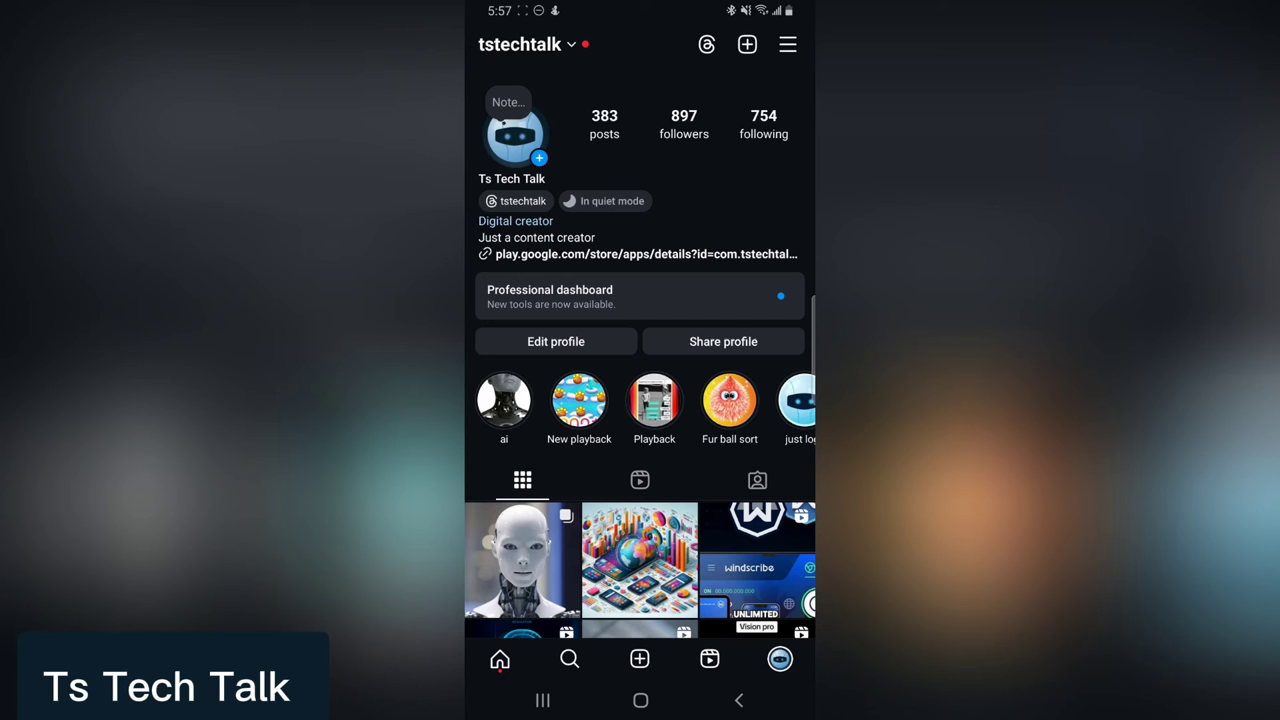
pyautogui.click(508, 101)
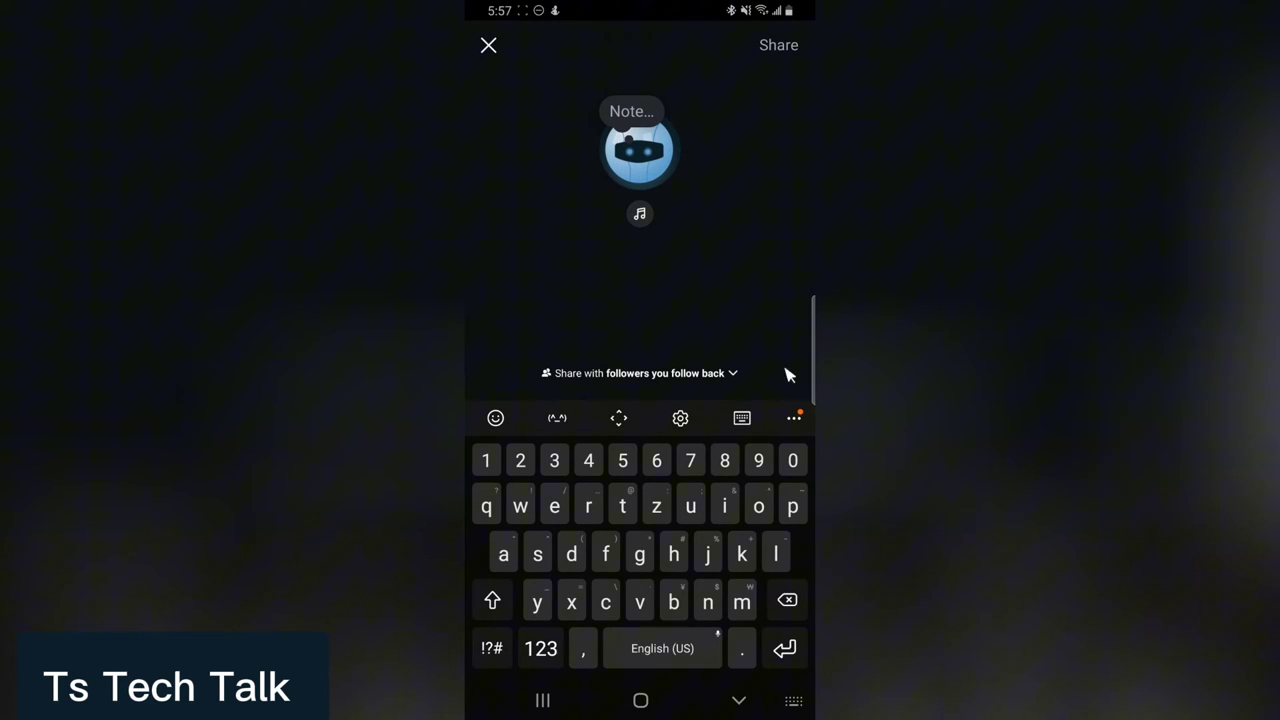
pyautogui.click(489, 45)
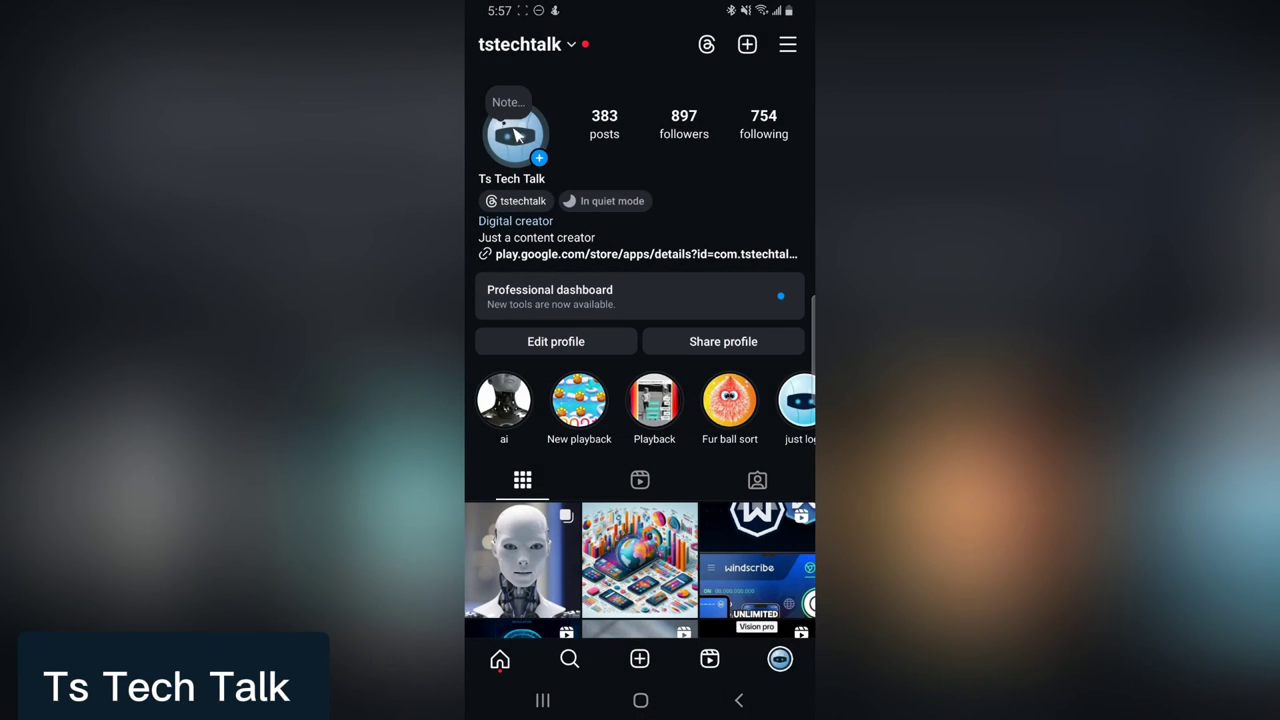
pyautogui.click(508, 103)
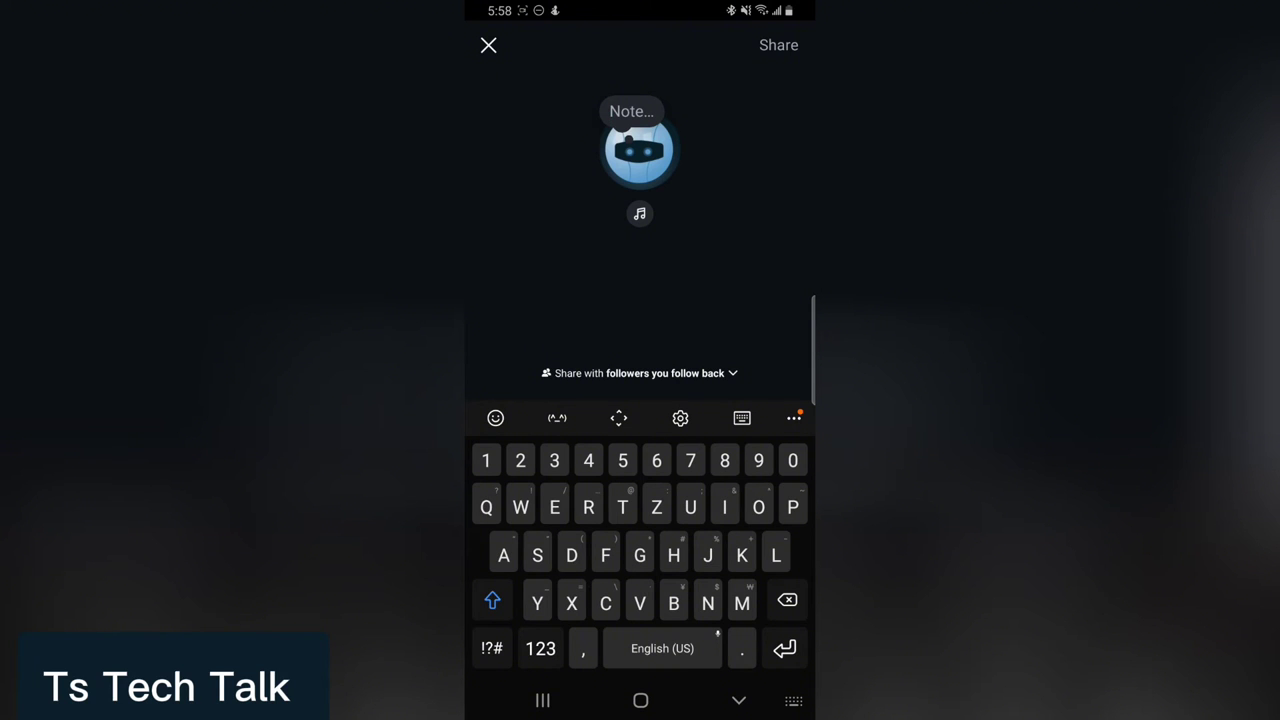
# Write the note 'Thank God is a new day' and share it.
pyautogui.write('T')
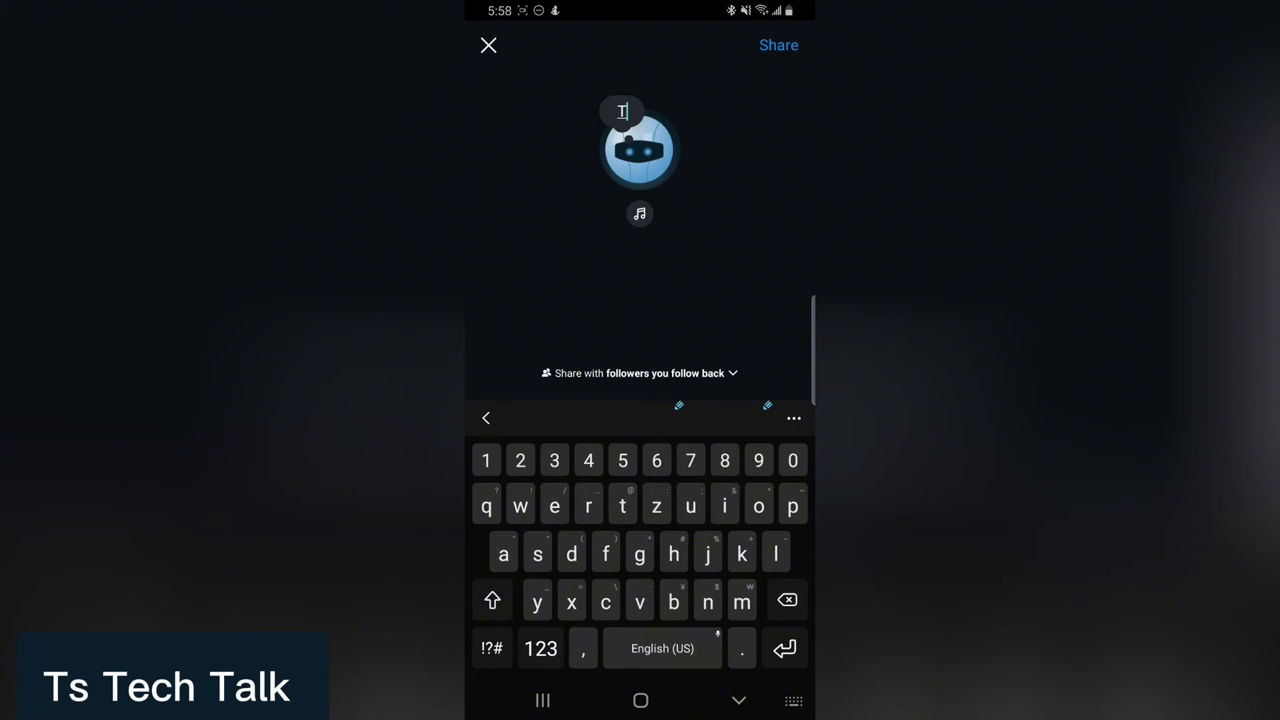
pyautogui.write('hank ')
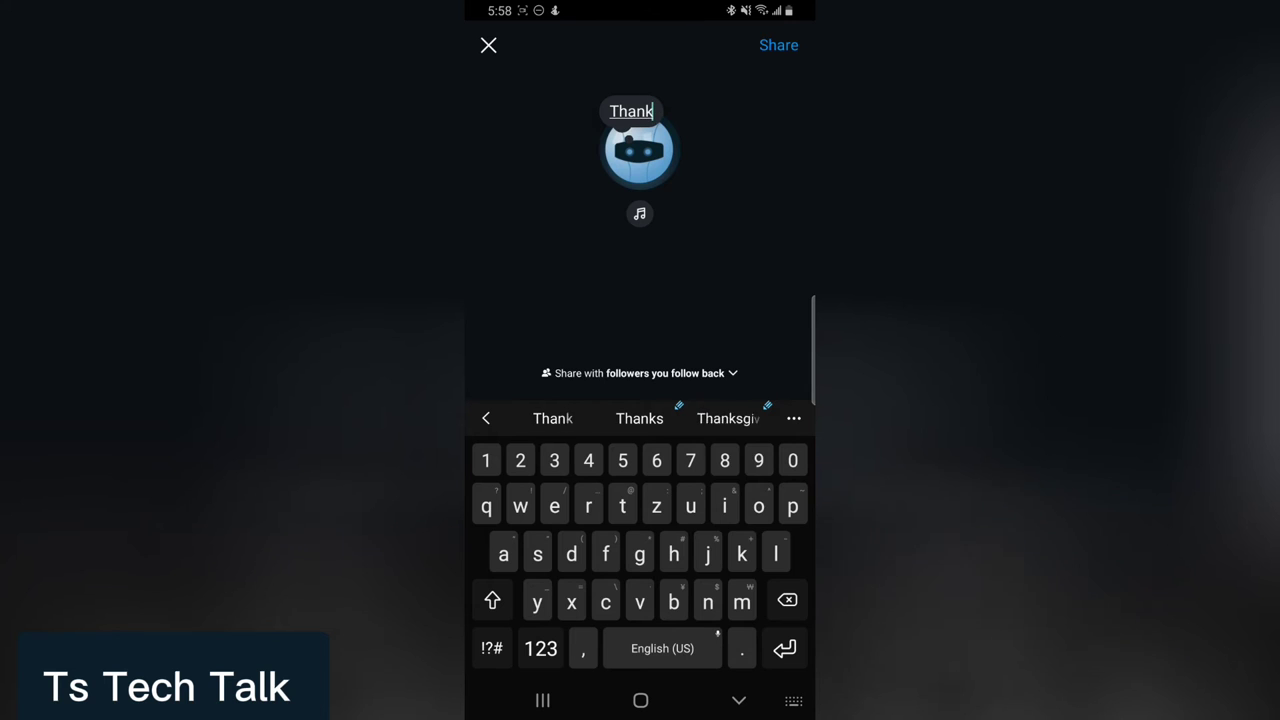
pyautogui.write('God i')
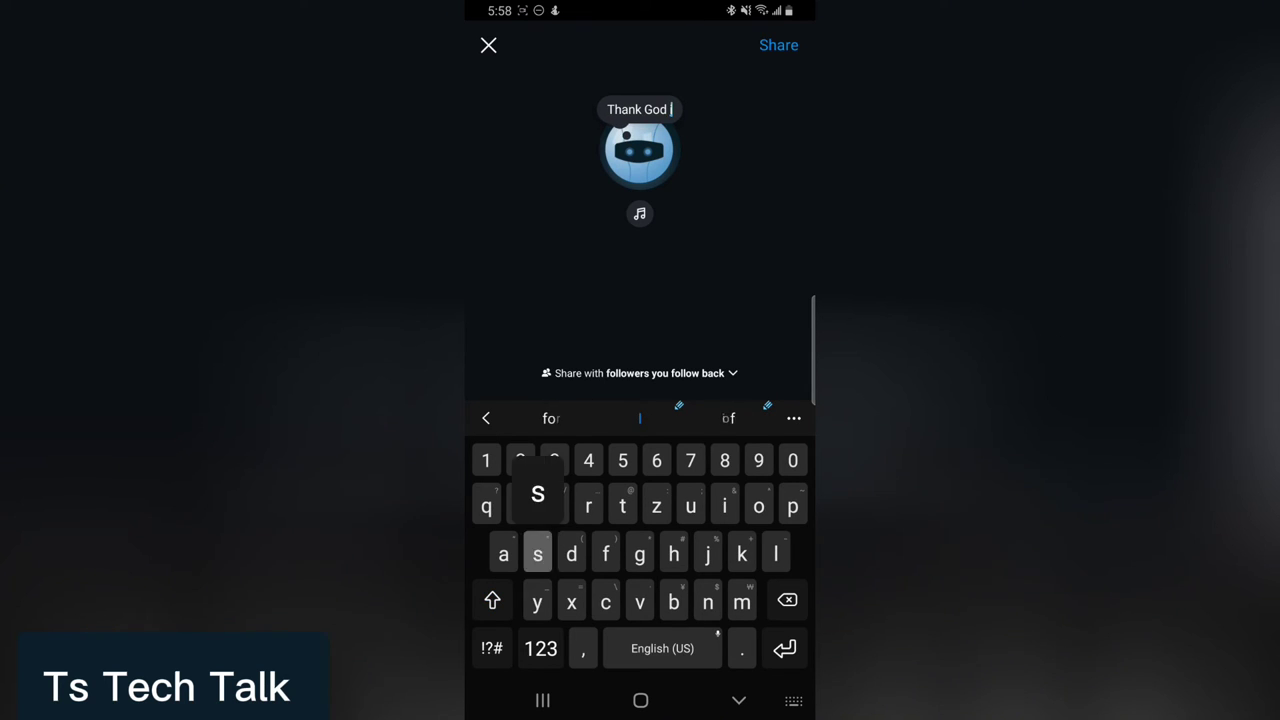
pyautogui.write('s a new ')
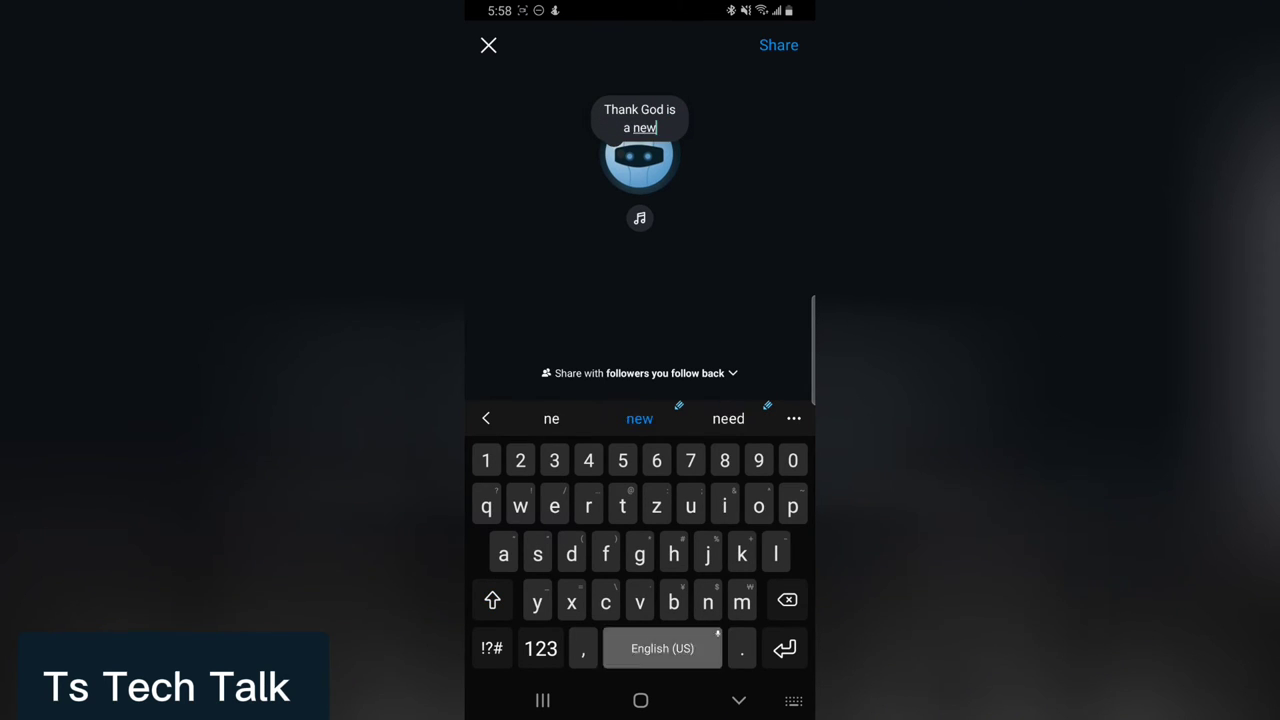
pyautogui.write('day')
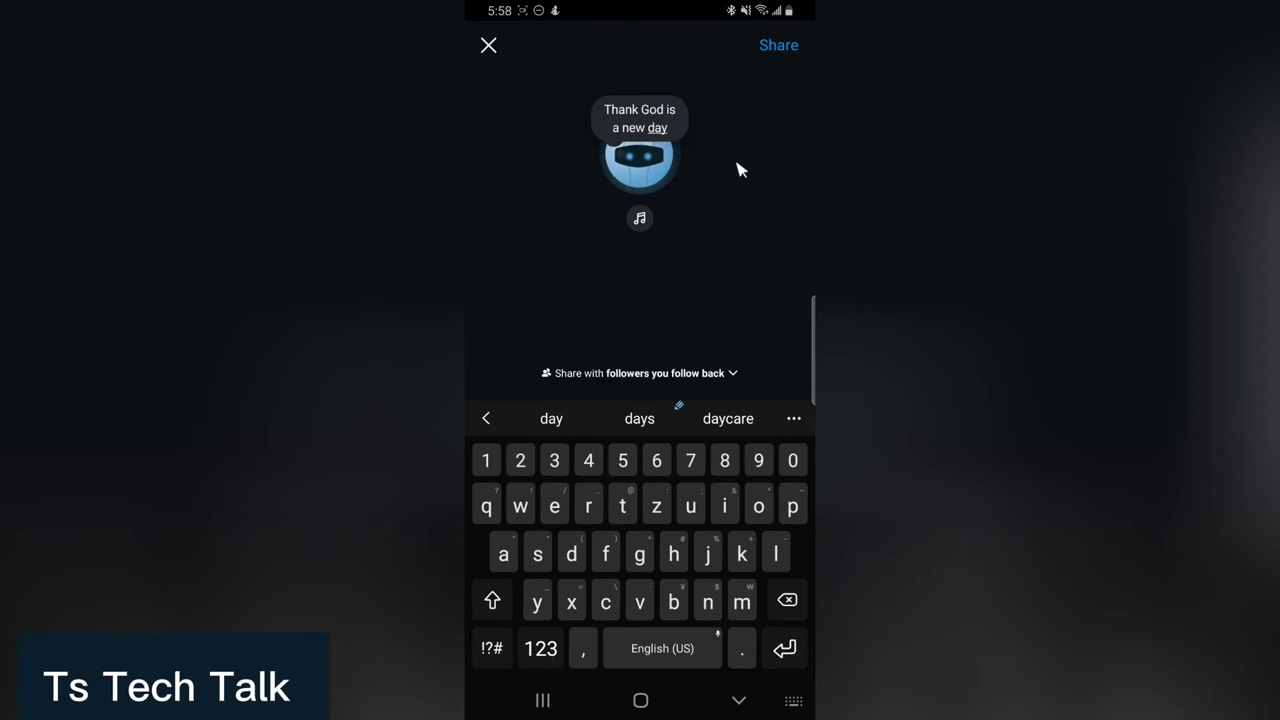
pyautogui.click(779, 46)
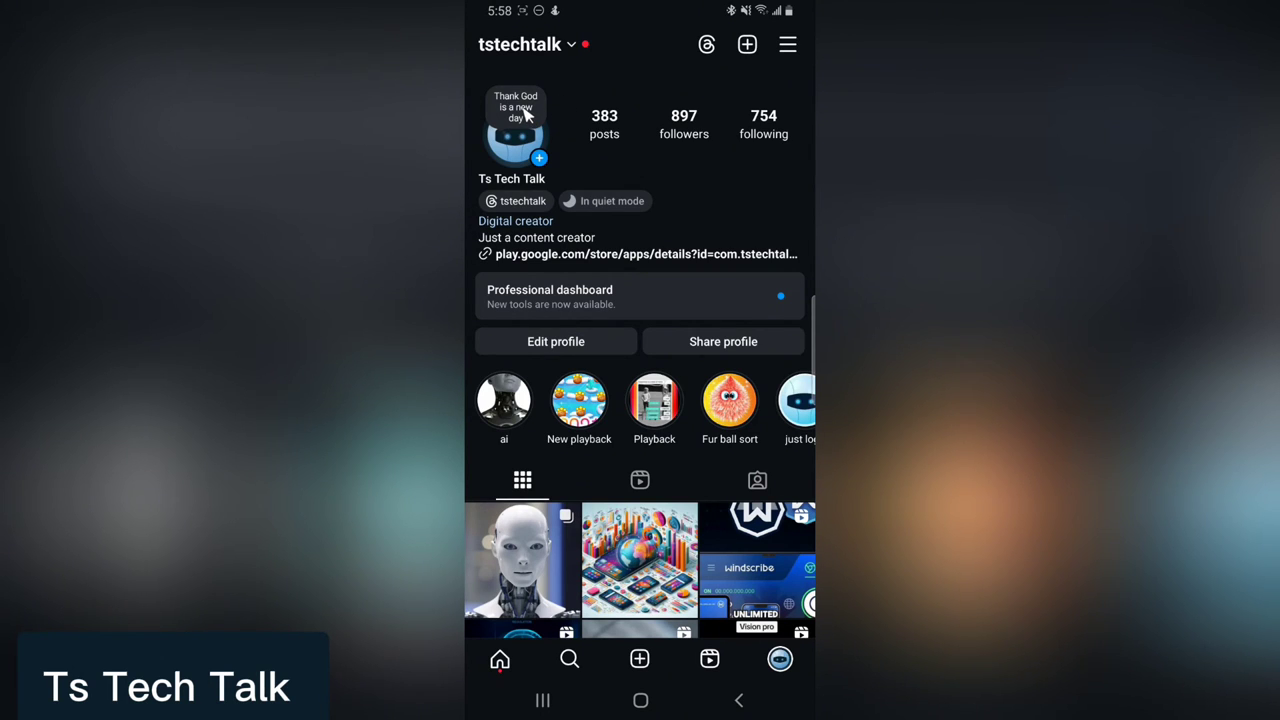
# Open the options sheet for the 'Thank God is a new day' note.
pyautogui.click(527, 115)
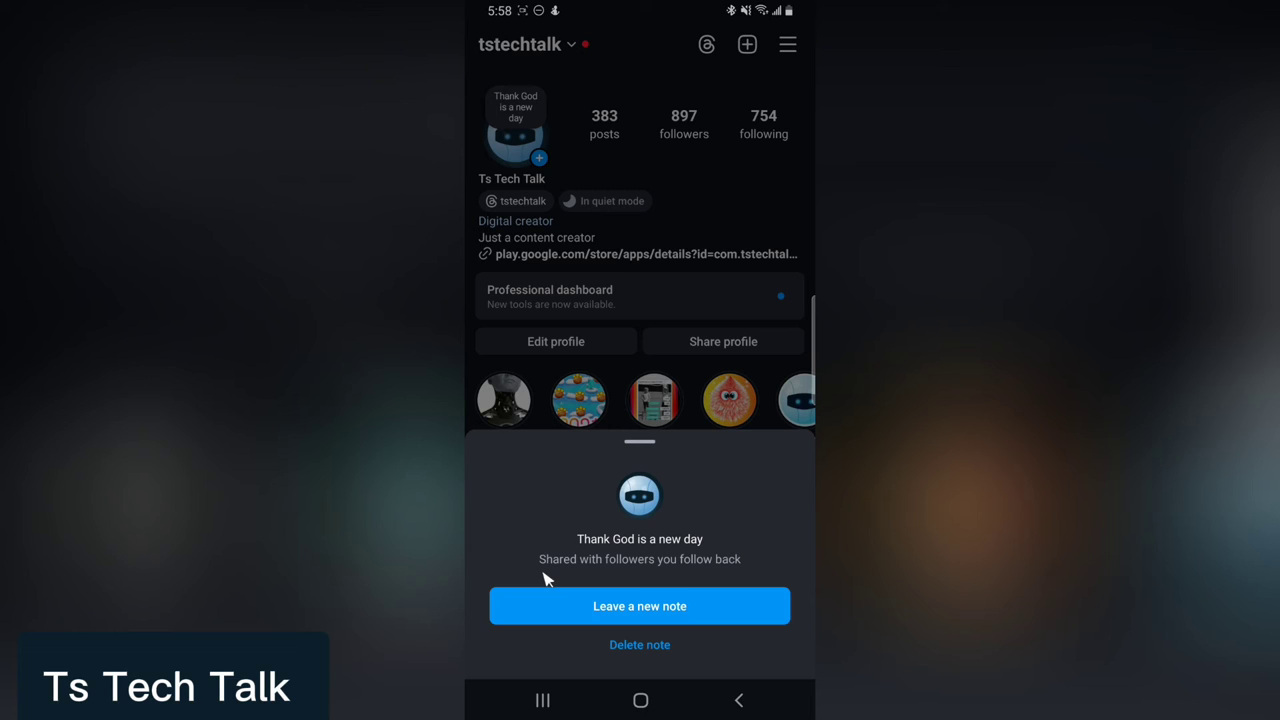
pyautogui.moveTo(544, 574); pyautogui.dragTo(762, 568)
# Leave a new note reading 'is just life' and share it.
pyautogui.click(660, 612)
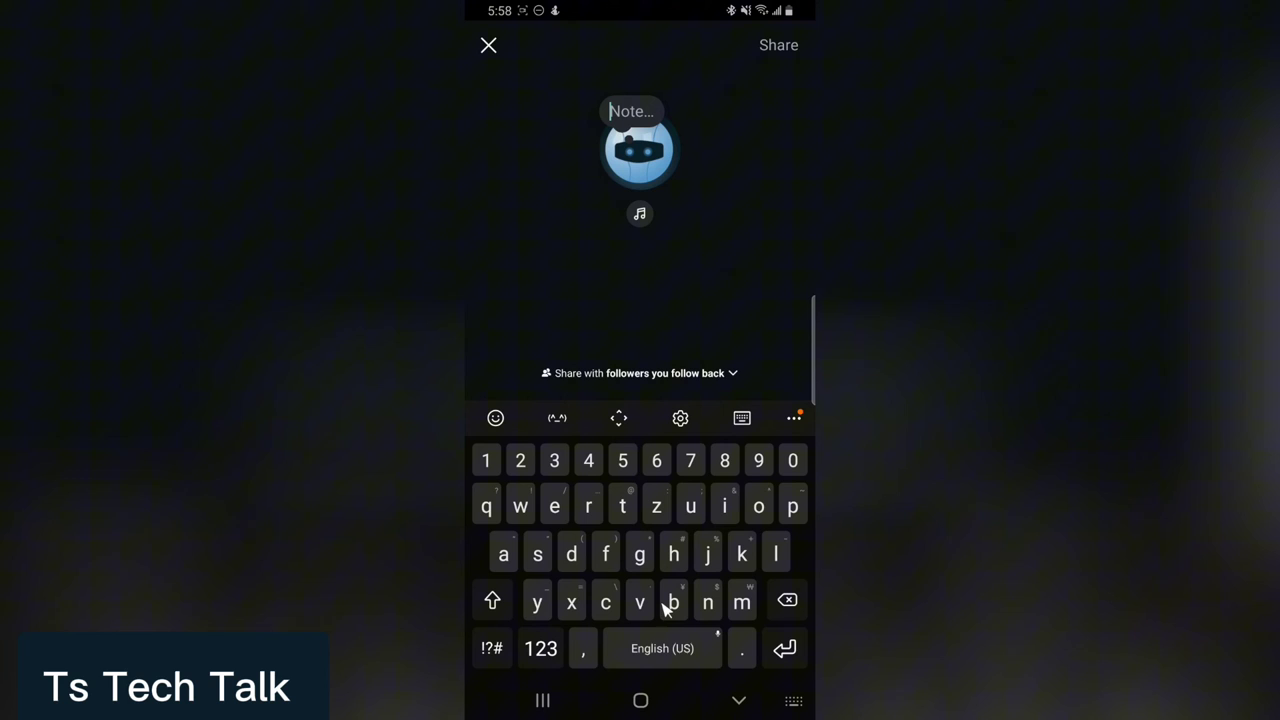
pyautogui.write('i')
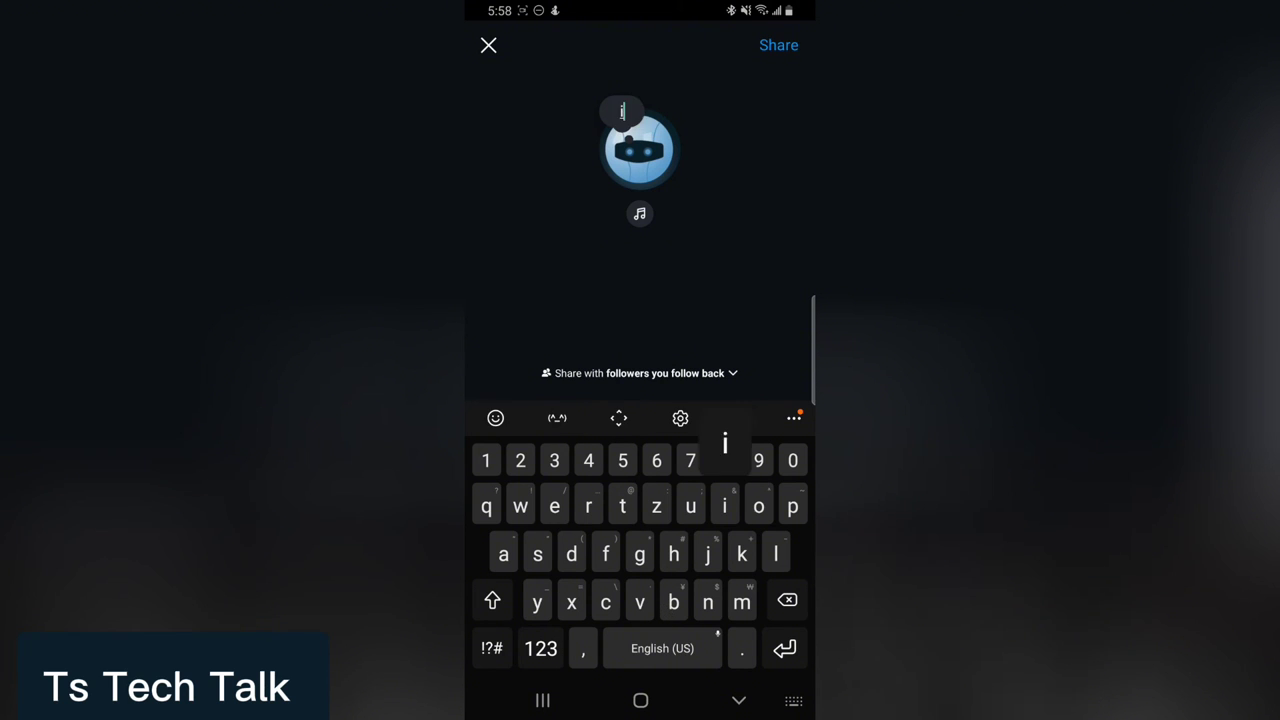
pyautogui.write('s just l')
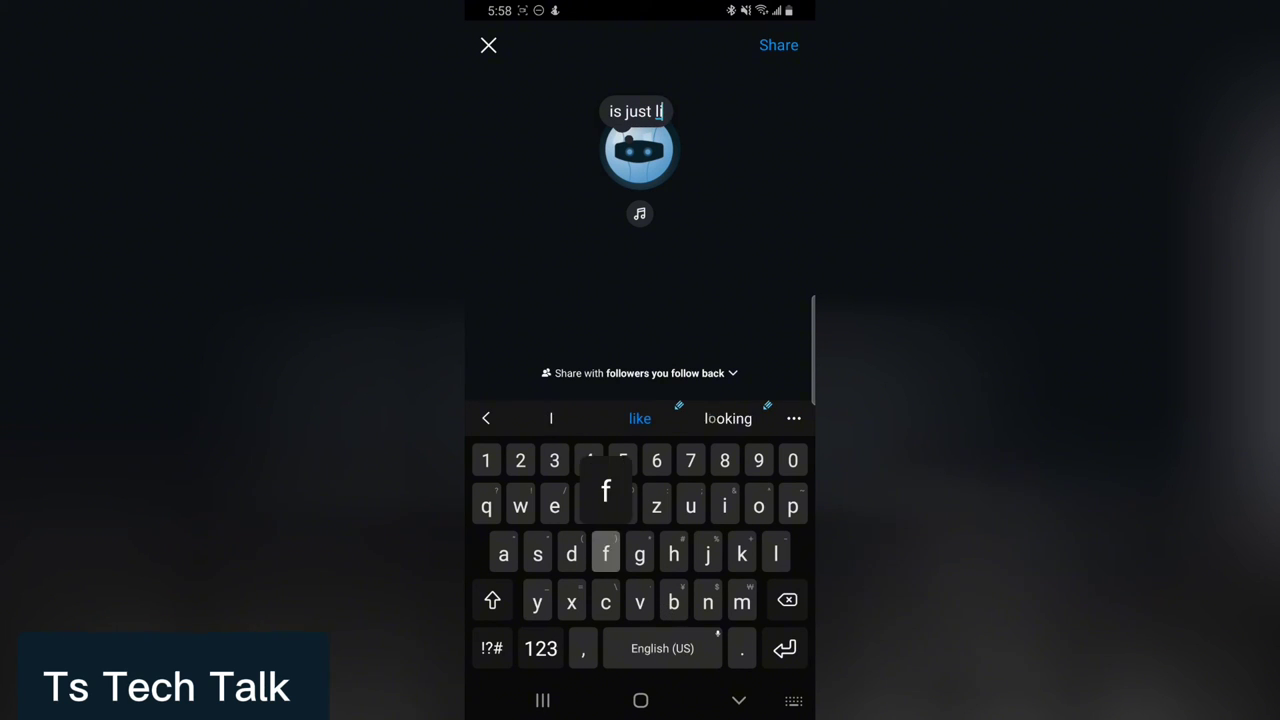
pyautogui.write('ife')
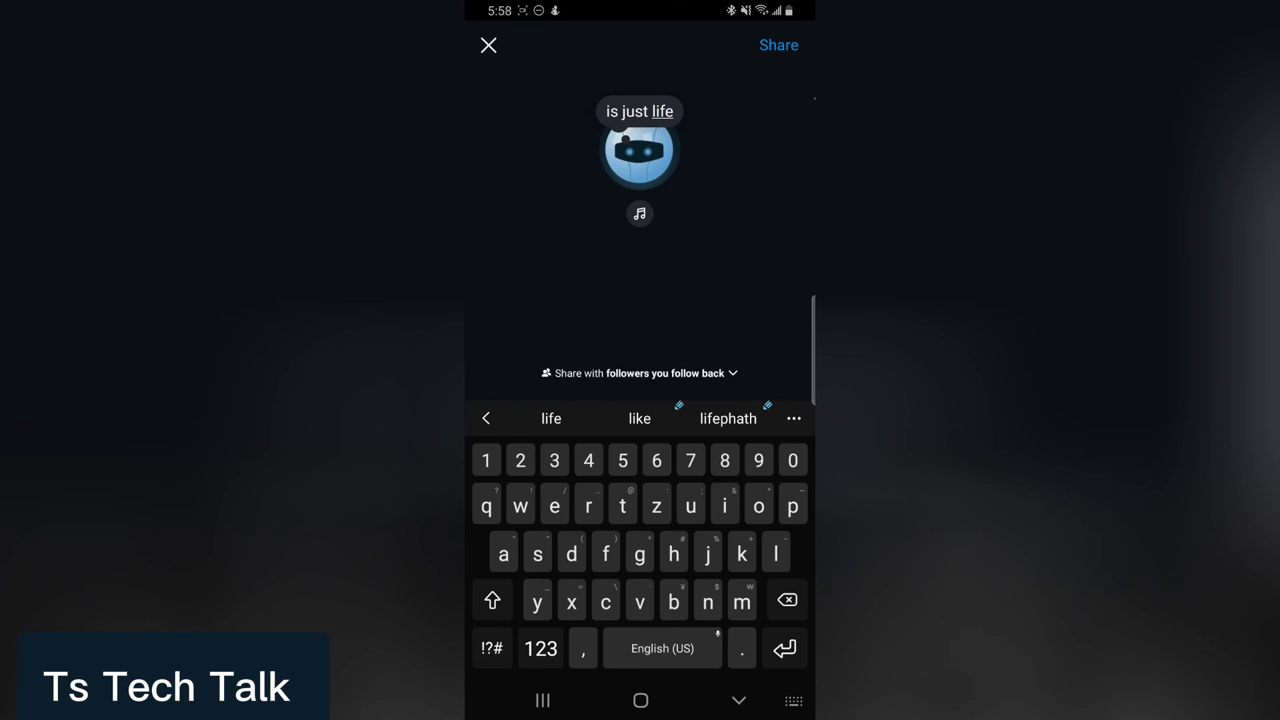
pyautogui.click(779, 45)
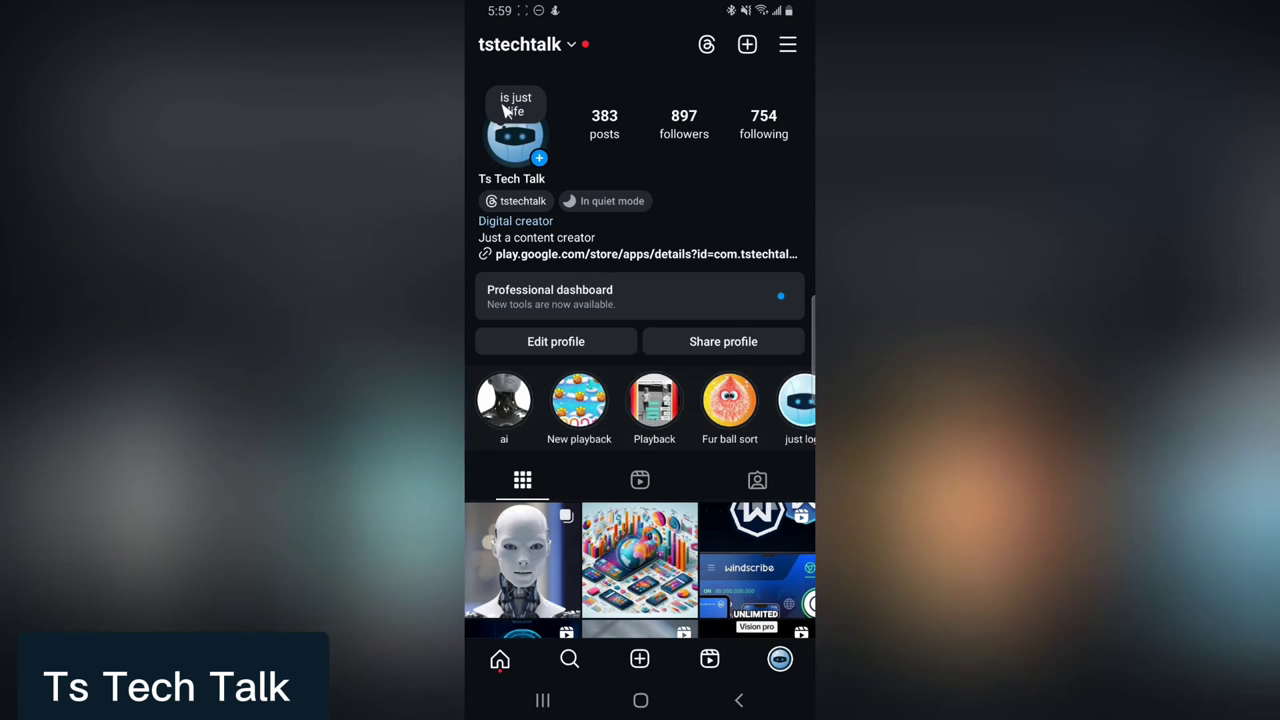
# Delete the 'is just life' note from its options sheet.
pyautogui.click(507, 110)
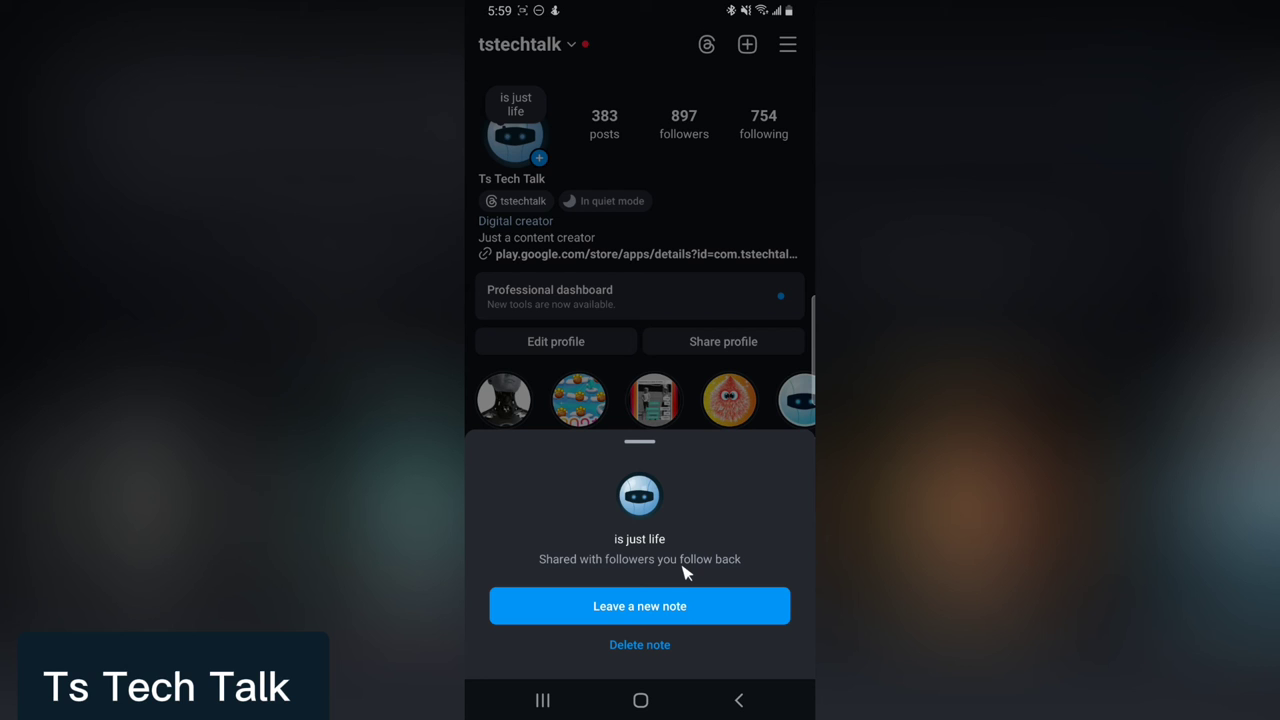
pyautogui.click(652, 646)
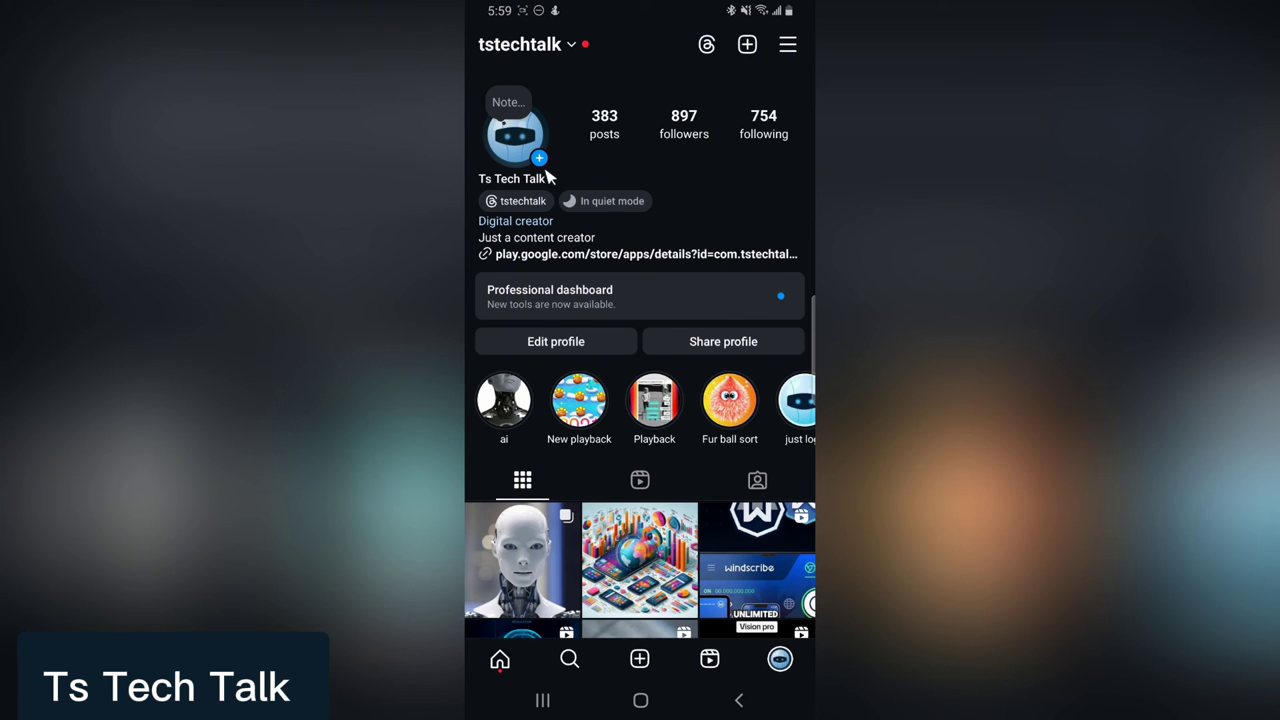
pyautogui.click(594, 134)
pyautogui.moveTo(550, 140)
pyautogui.mouseDown()
pyautogui.moveTo(518, 170)
pyautogui.moveTo(548, 182)
pyautogui.moveTo(565, 166)
pyautogui.moveTo(553, 145)
pyautogui.mouseUp()
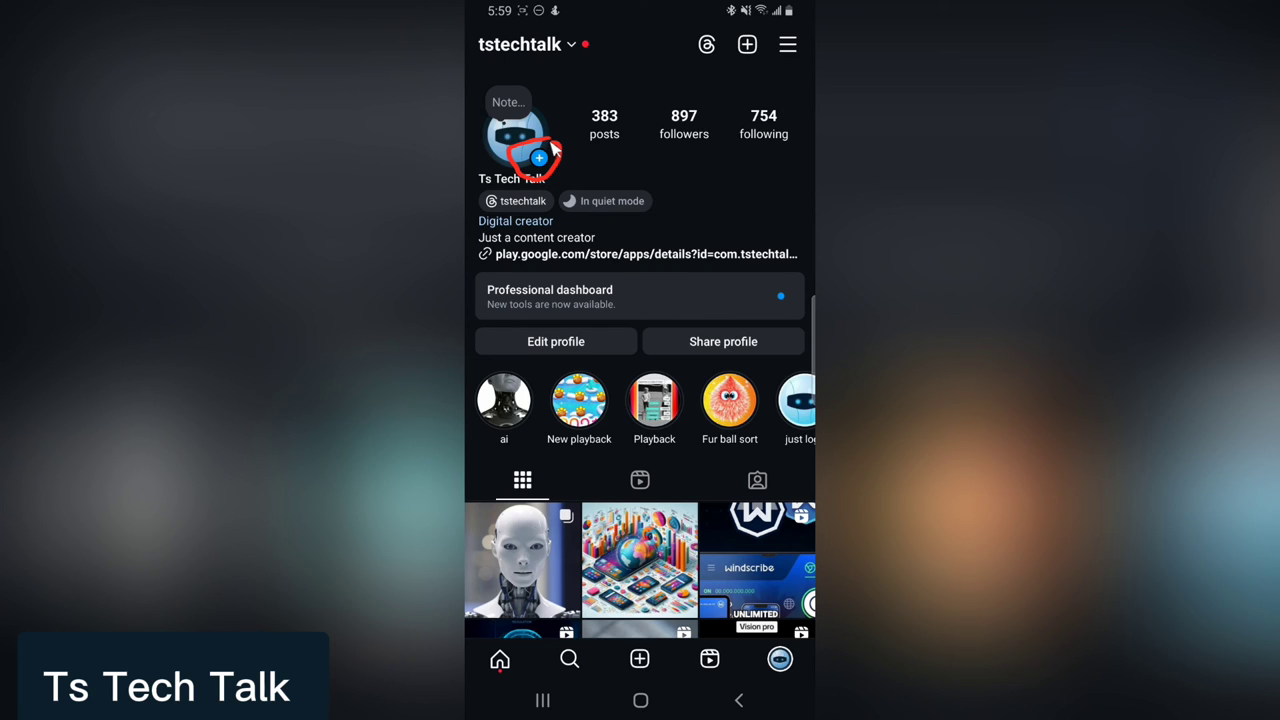
pyautogui.click(610, 170)
pyautogui.click(541, 160)
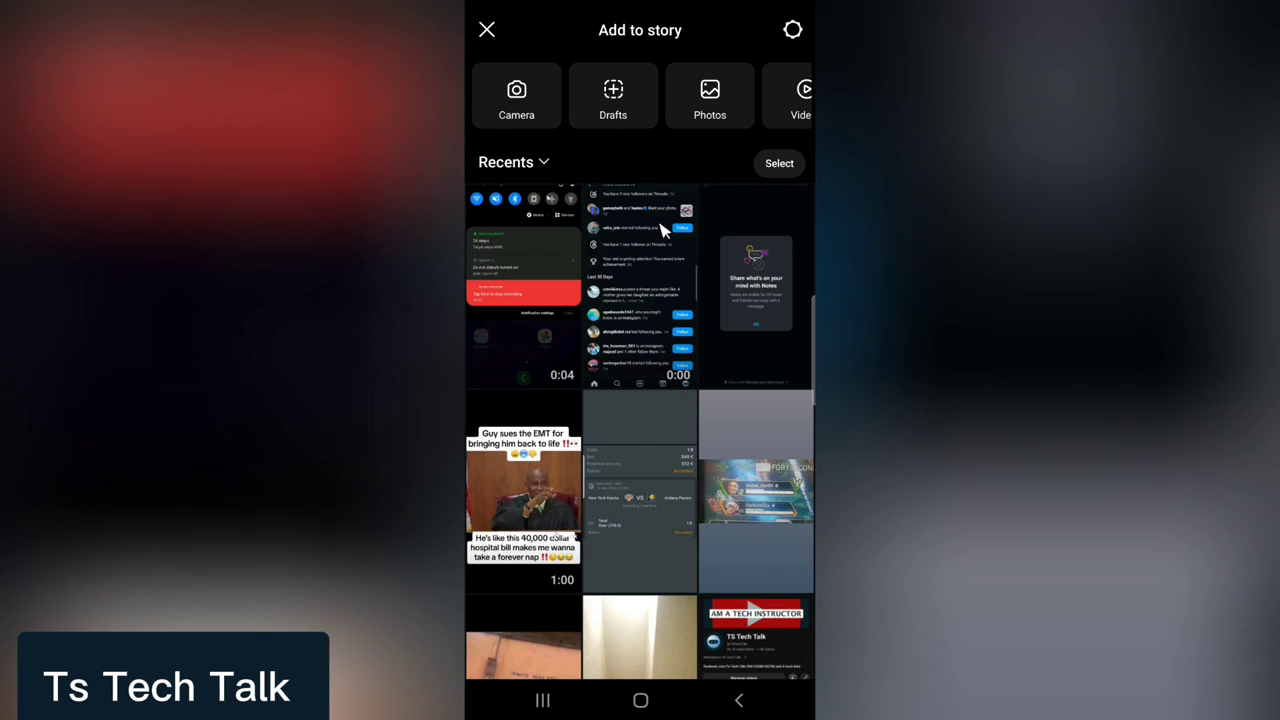
pyautogui.moveTo(717, 109)
pyautogui.mouseDown()
pyautogui.moveTo(633, 110)
pyautogui.moveTo(729, 106)
pyautogui.mouseUp()
pyautogui.click(487, 32)
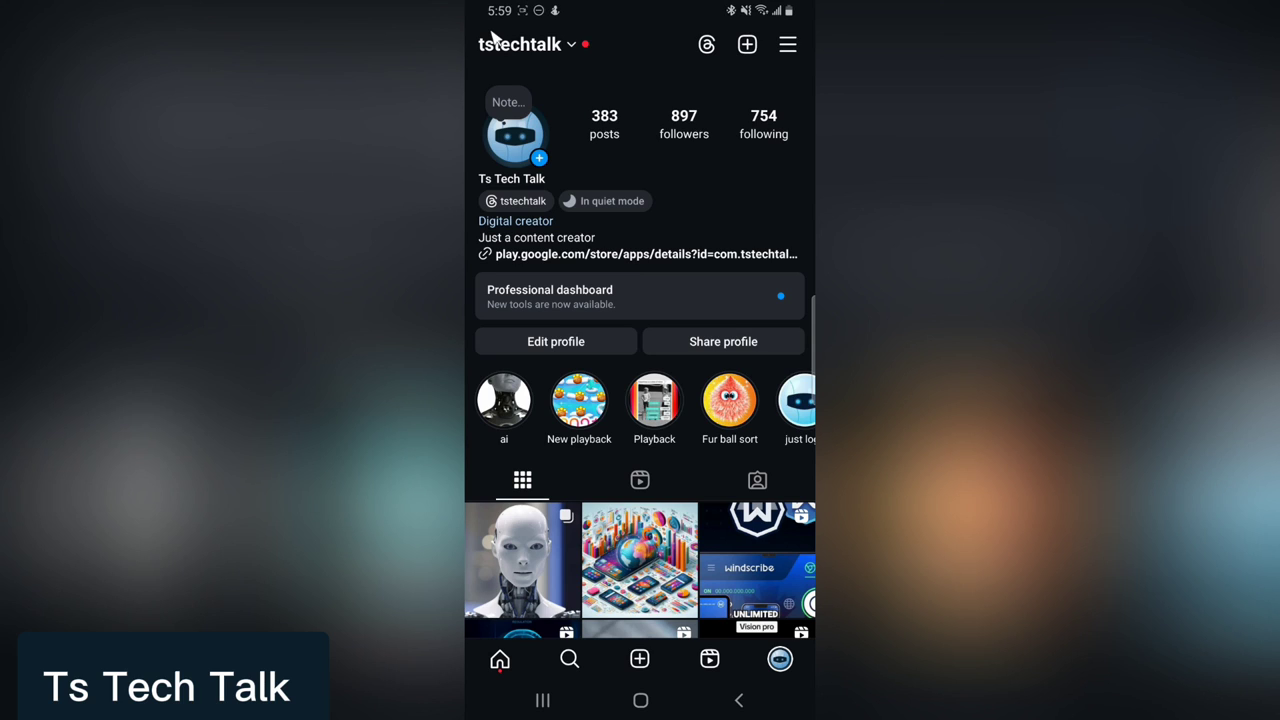